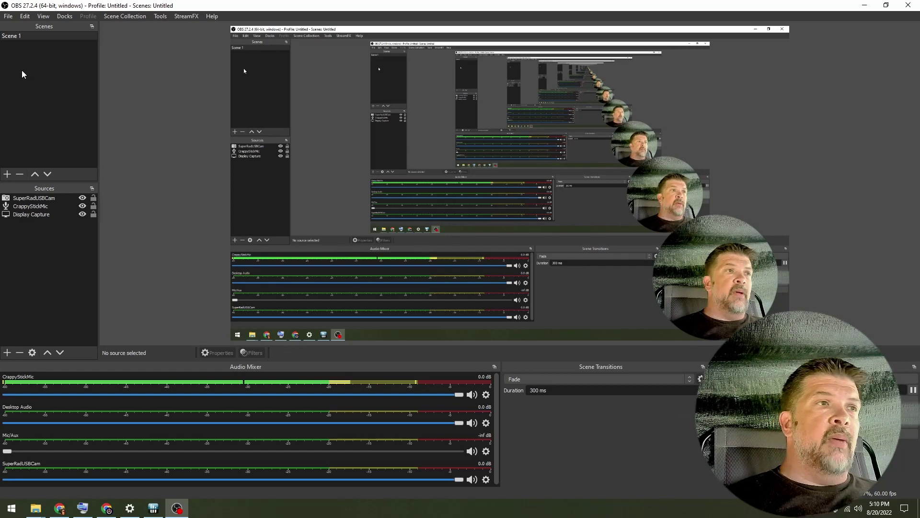
Create Scene 2 and copy the SuperRadUSBCam and Display Capture sources into it
right_click(16, 53)
click(33, 60)
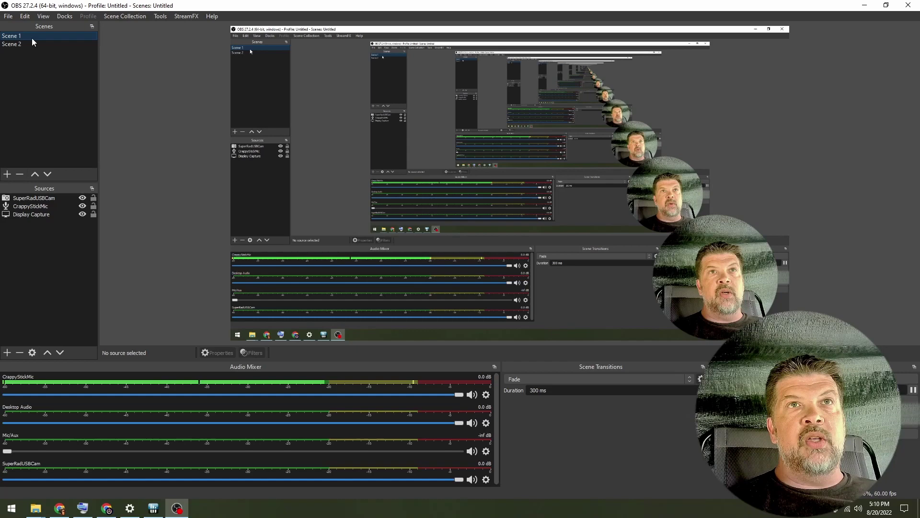
click(45, 200)
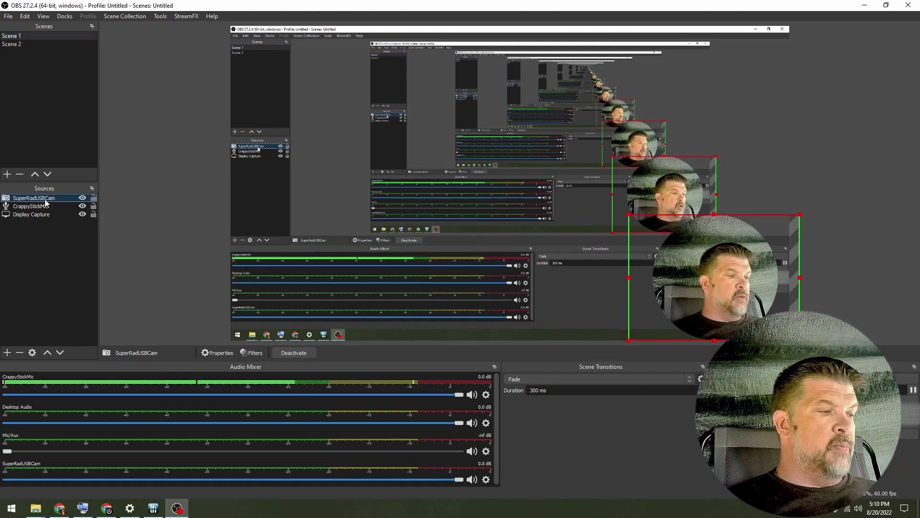
ctrl+click(42, 215)
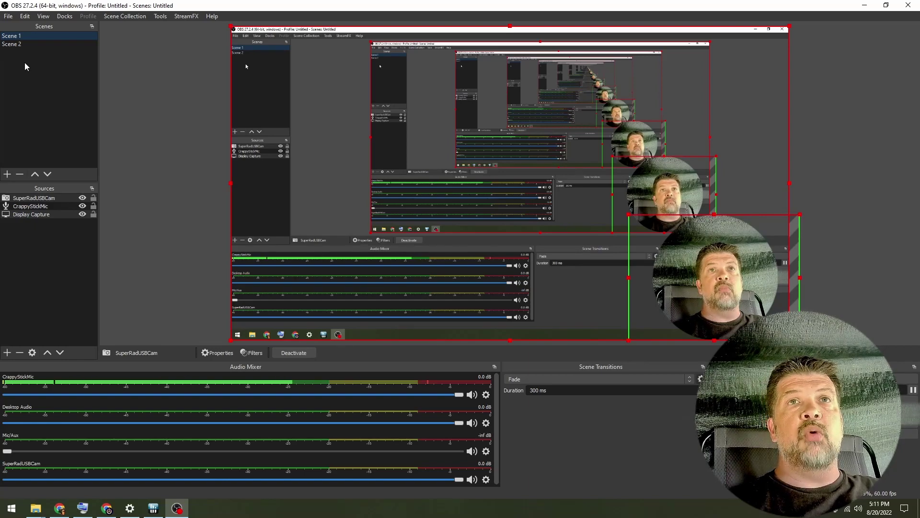
click(156, 164)
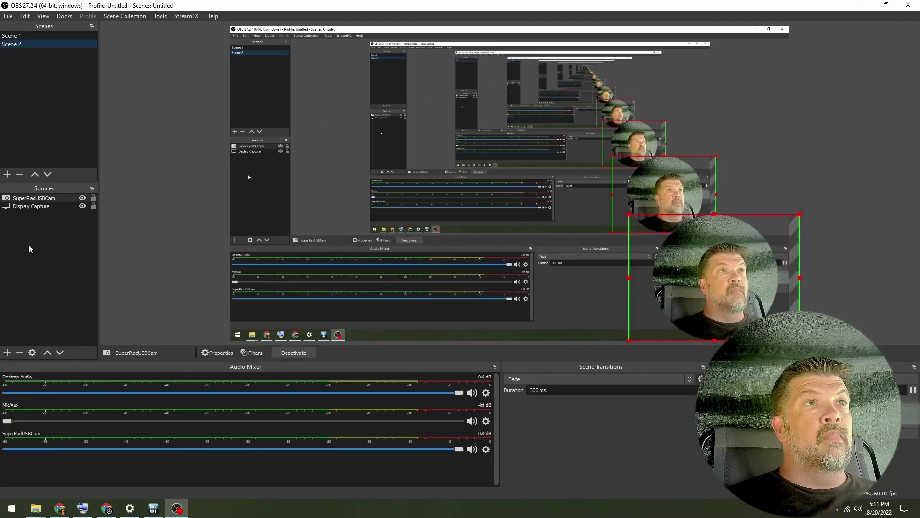
Add an Audio Input Capture named 'FDUCE!' using the Microphone (FDUCE PRO AUDIO) device
right_click(41, 232)
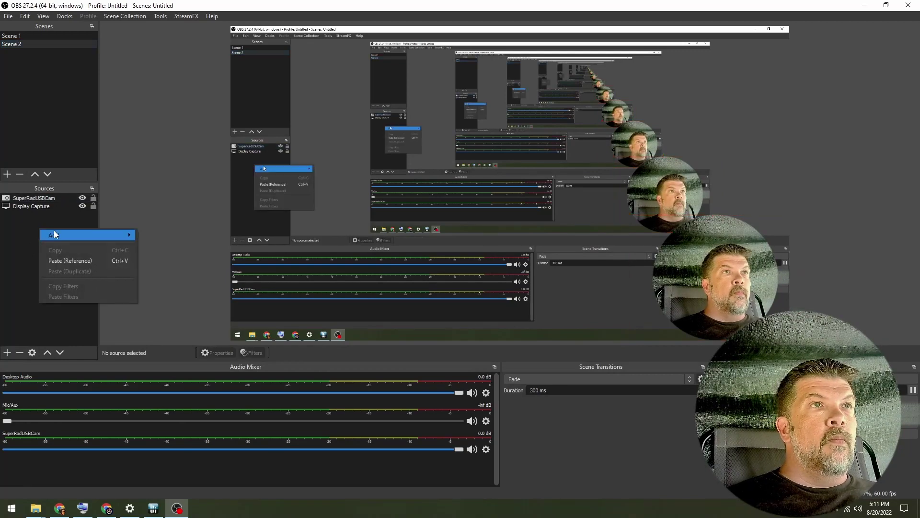
mouse_move(54, 233)
click(186, 236)
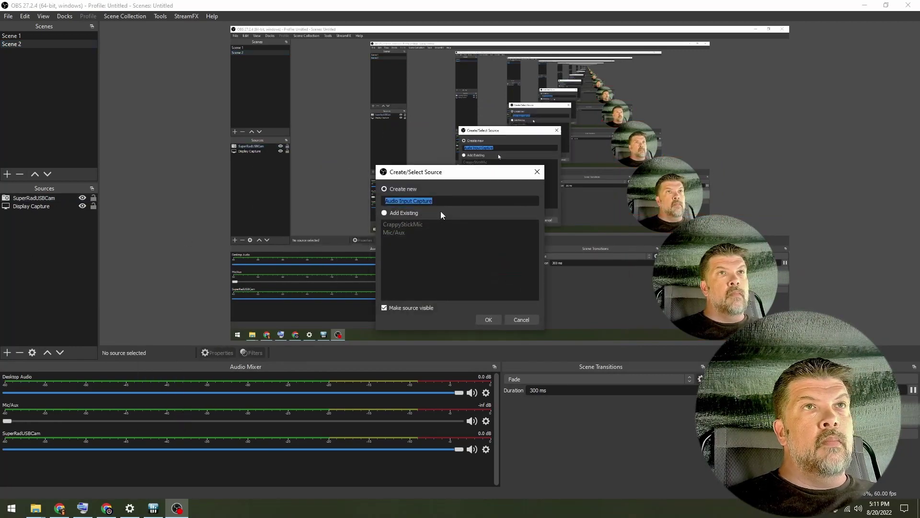
text(FDUC)
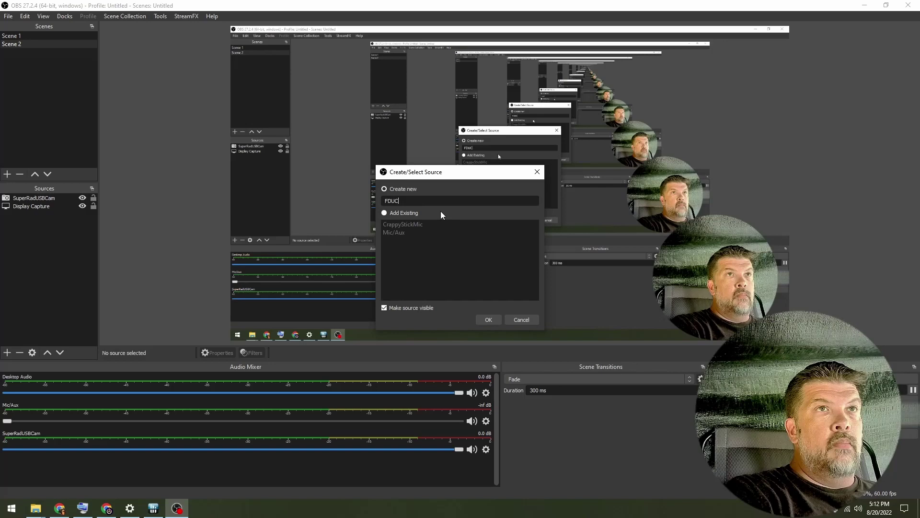
text(E)
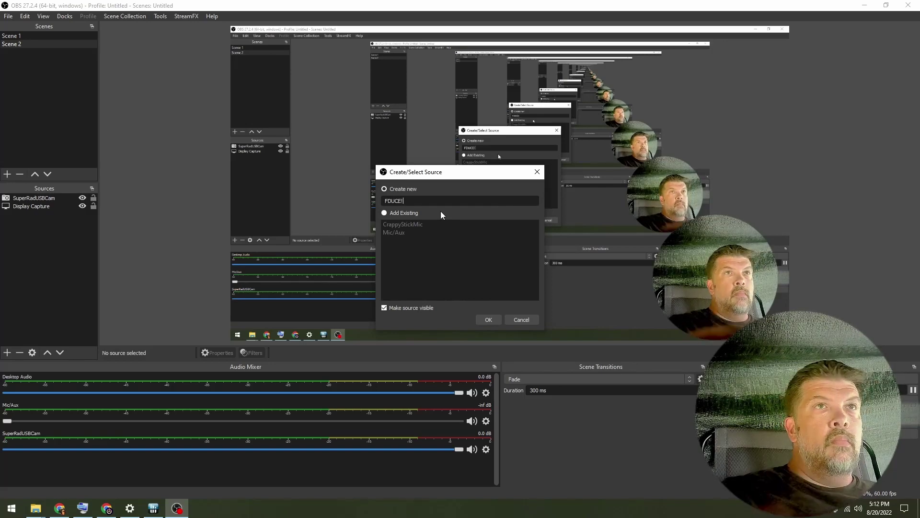
text(!)
click(487, 318)
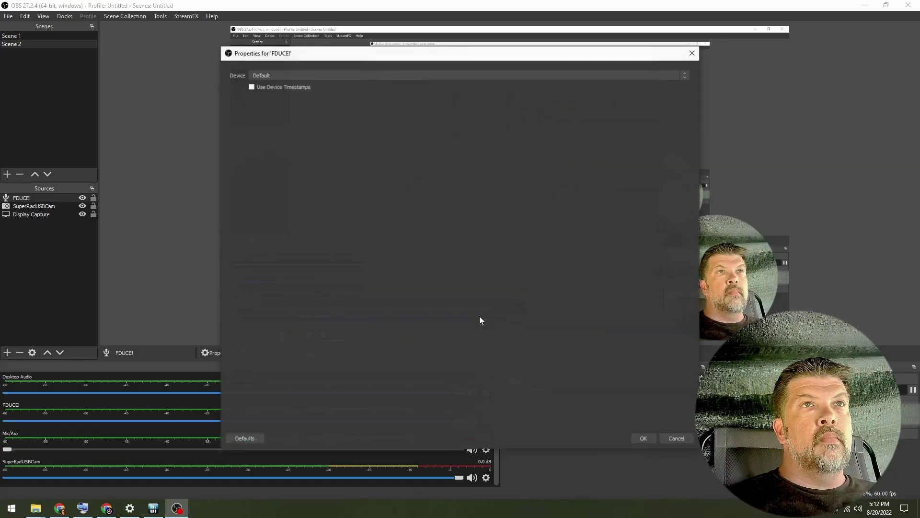
click(383, 73)
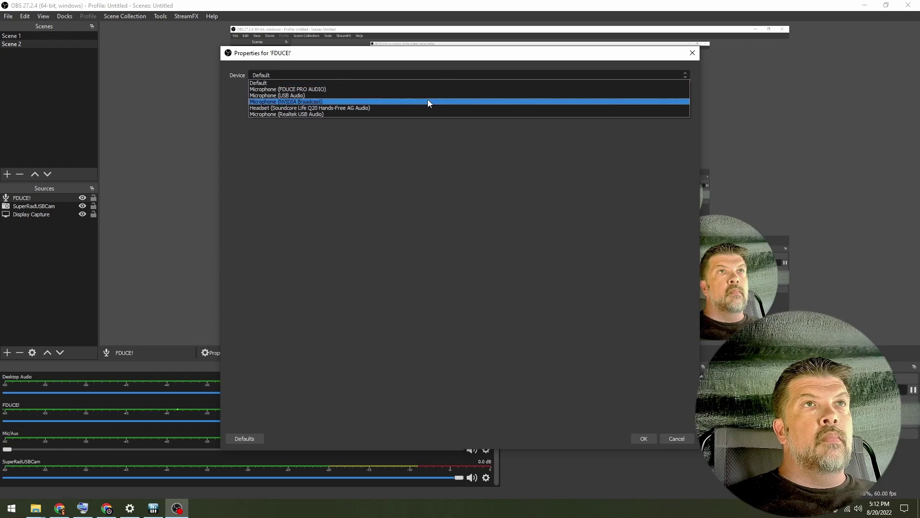
click(430, 90)
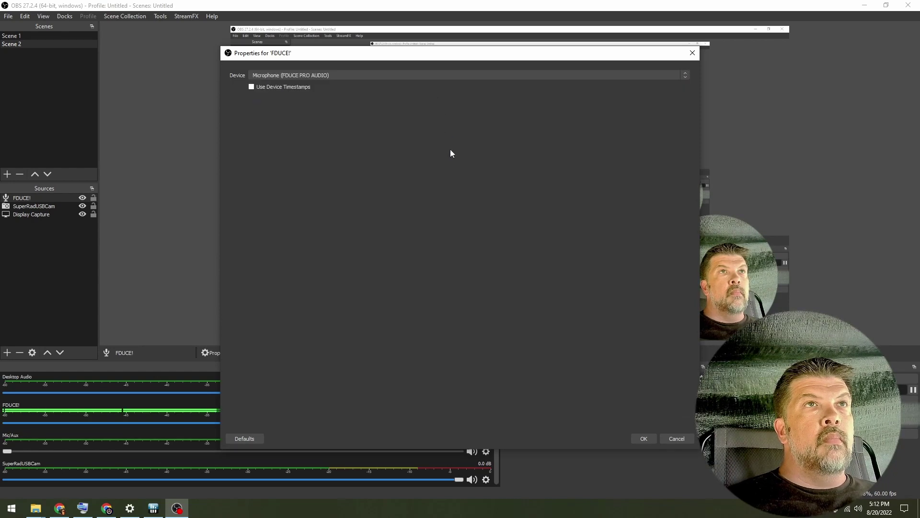
click(644, 438)
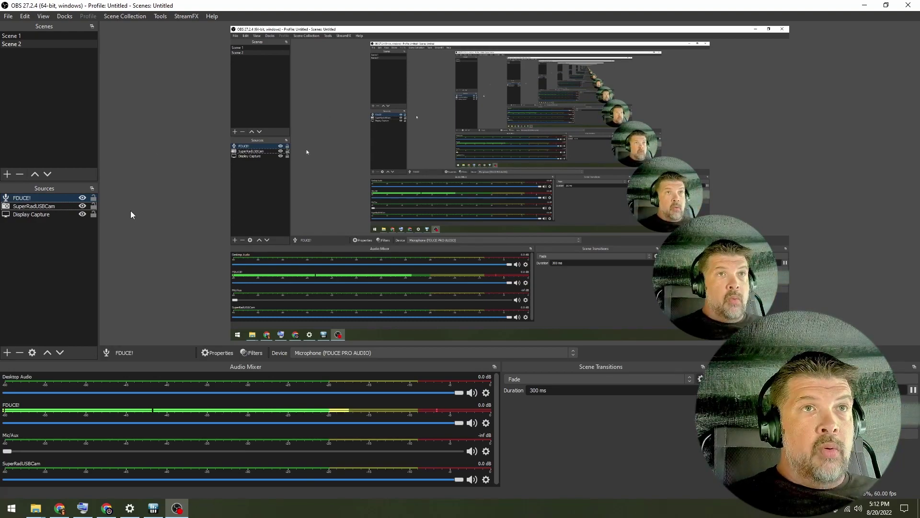
In Advanced Audio Properties, set FDUCE!'s Audio Monitoring to Monitor and Output
click(486, 423)
click(531, 412)
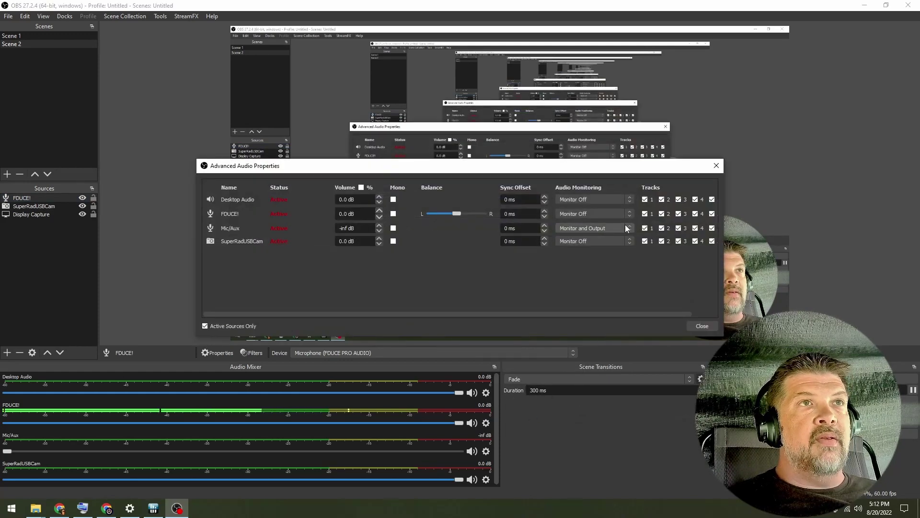
click(630, 214)
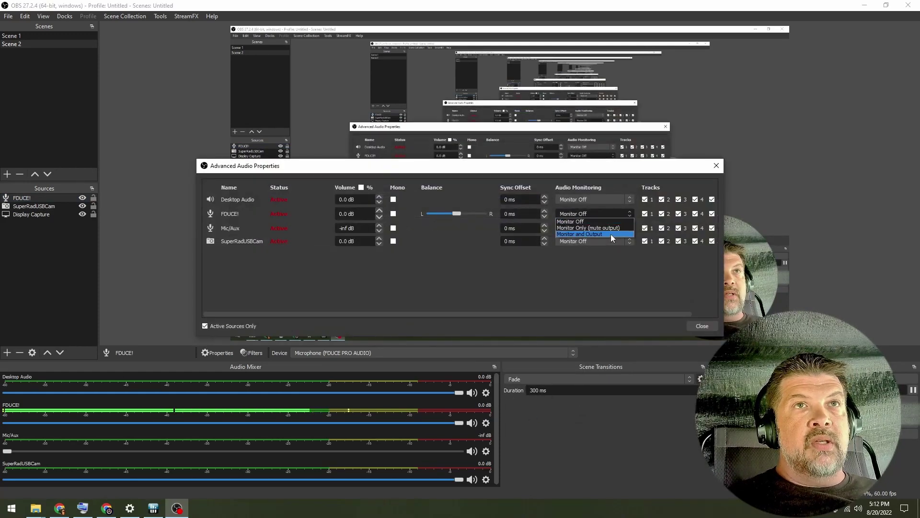
click(611, 234)
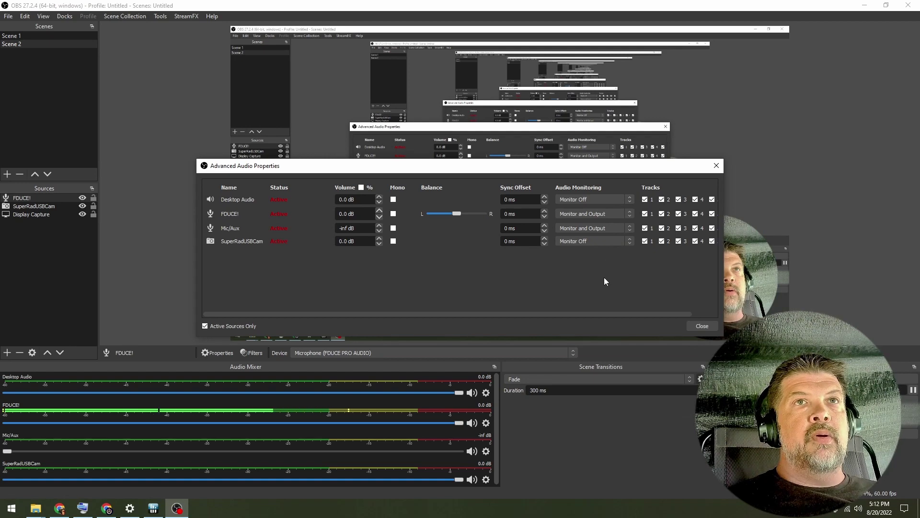
click(701, 326)
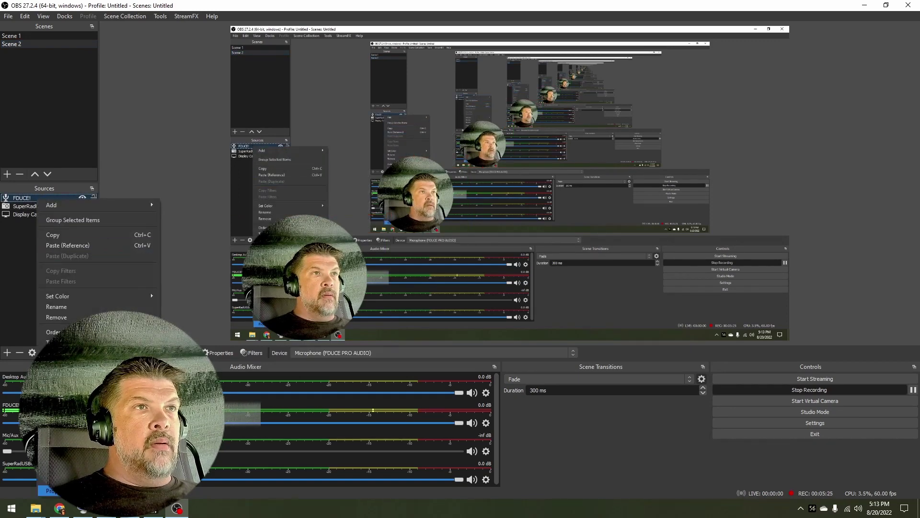
Add a Noise Suppression filter with its default name to FDUCE!
click(58, 480)
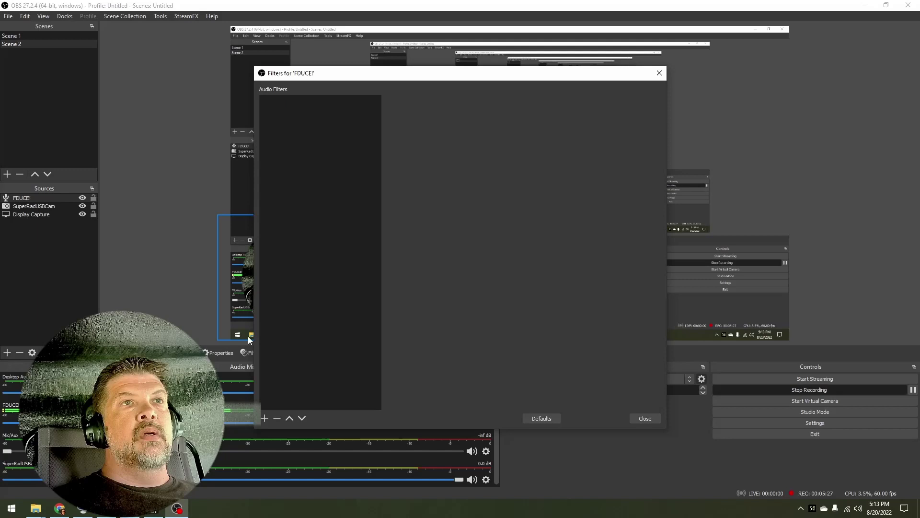
click(264, 418)
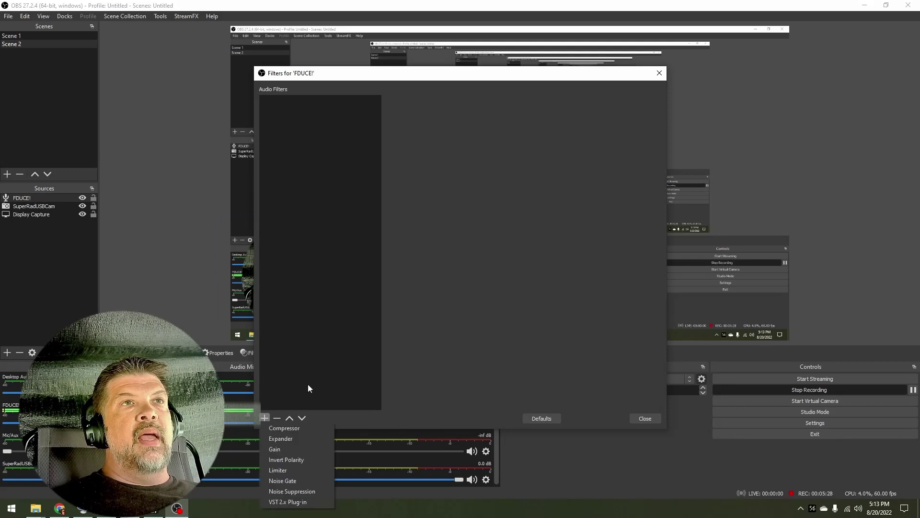
click(309, 490)
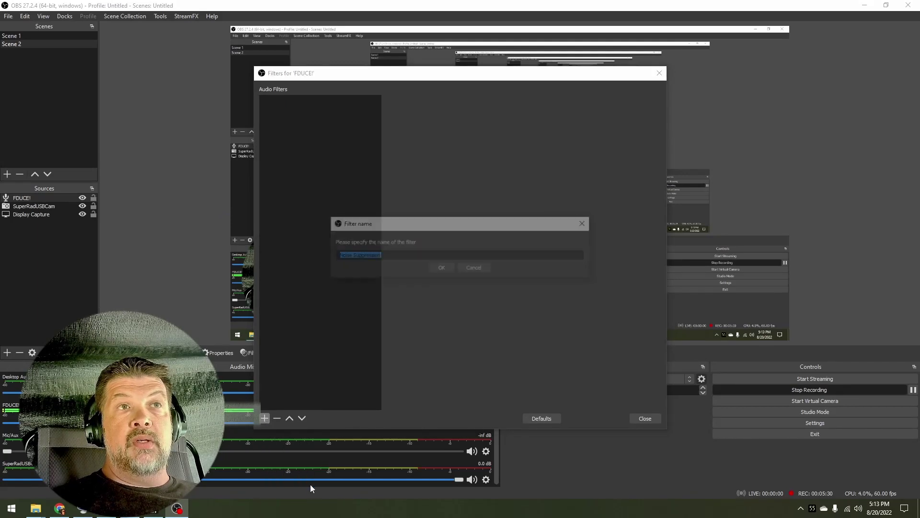
click(441, 268)
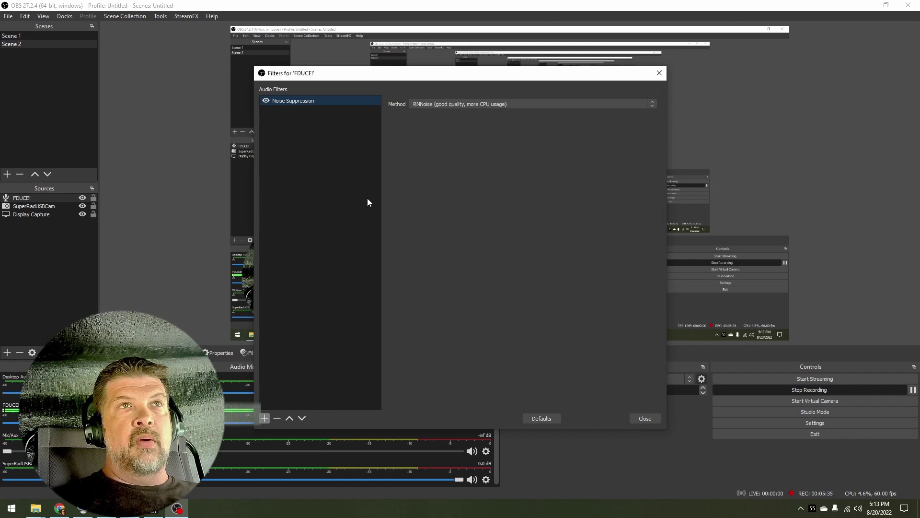
Add a Compressor filter with ratio 4, threshold 0 dB, attack 2 ms, release 40 ms
right_click(299, 128)
mouse_move(314, 136)
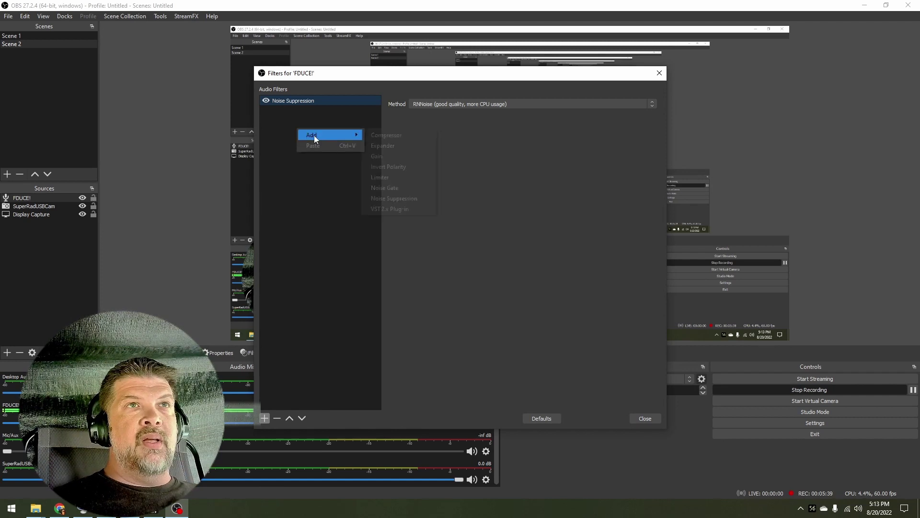
click(422, 135)
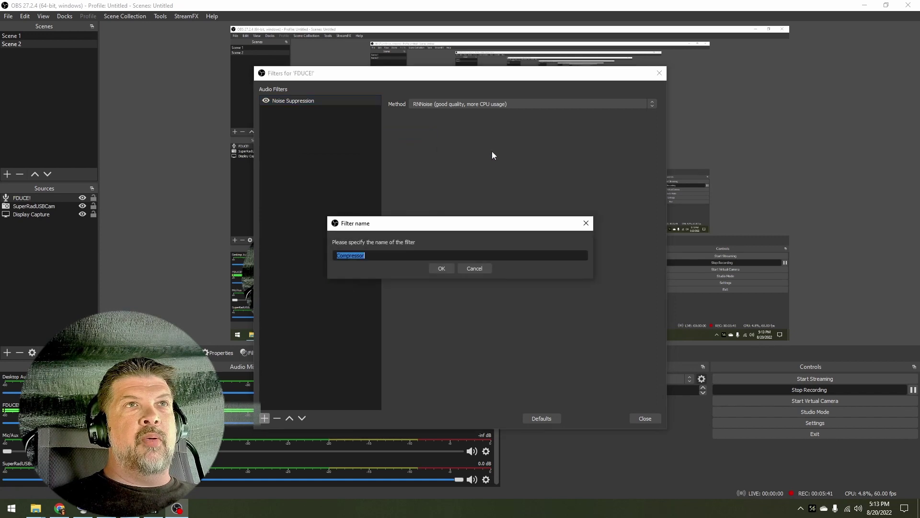
click(439, 268)
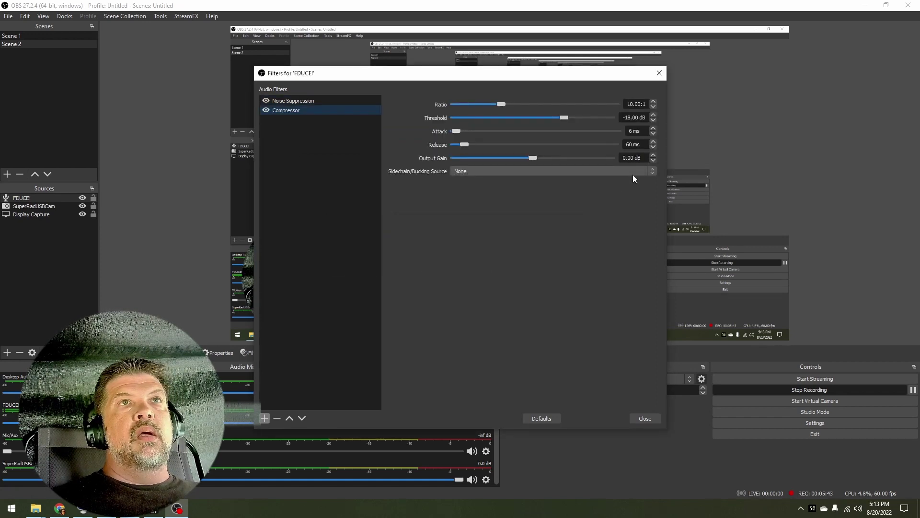
click(636, 104)
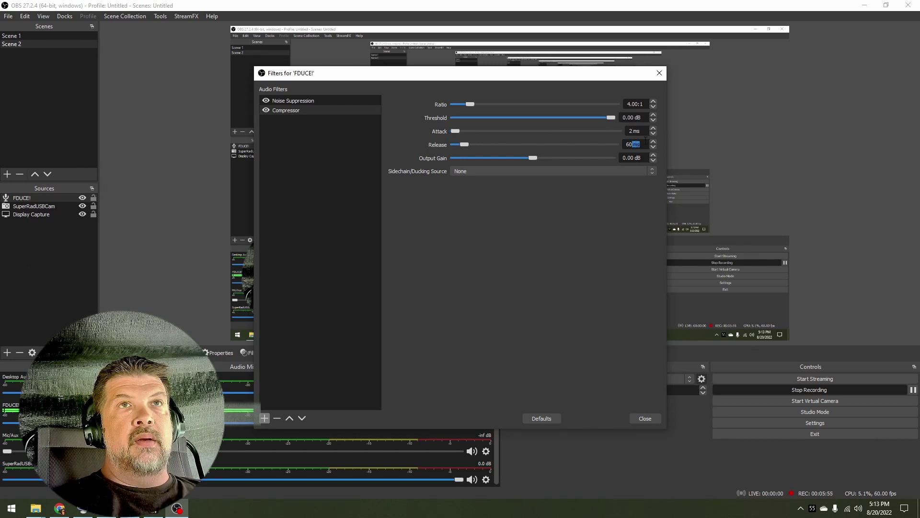
text(40)
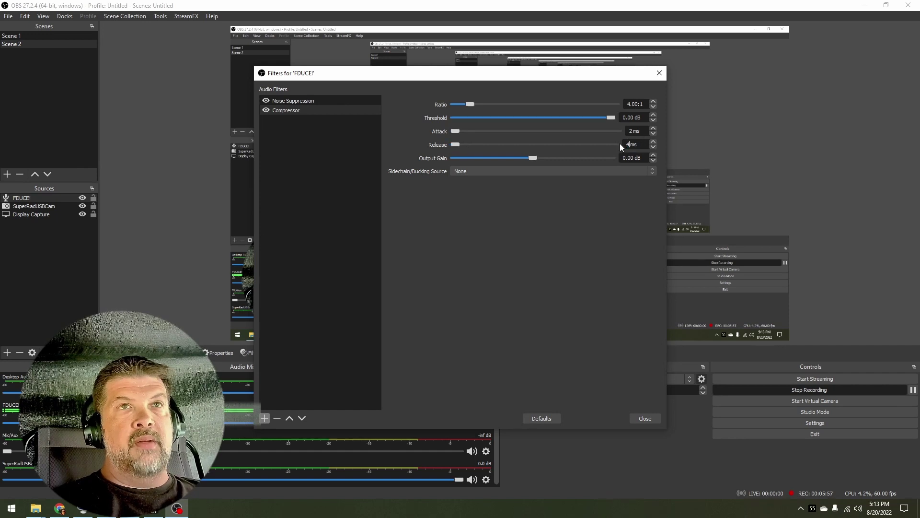
click(638, 130)
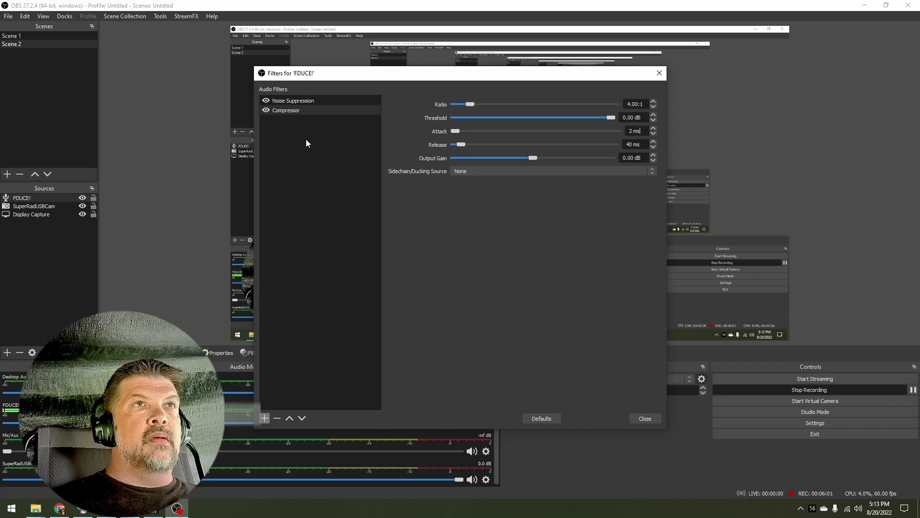
drag(499, 77, 499, 202)
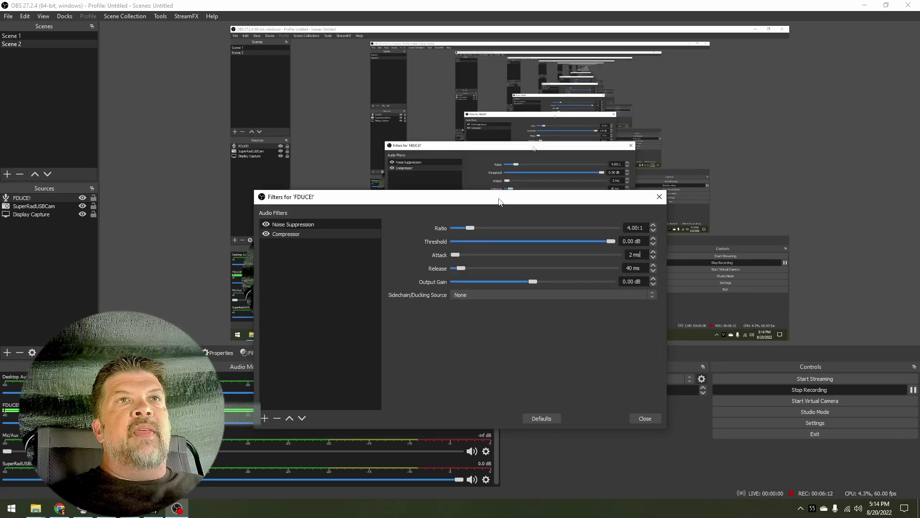
Move the FDUCE! Filters window back up on screen
drag(510, 202, 482, 111)
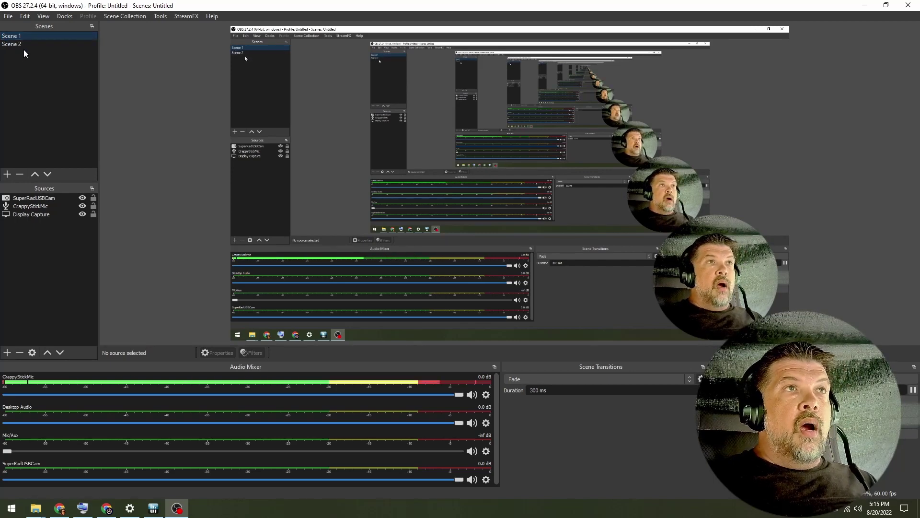
Select Scene 2 in the Scenes list to bring up the FDUCE! mic scene
click(27, 45)
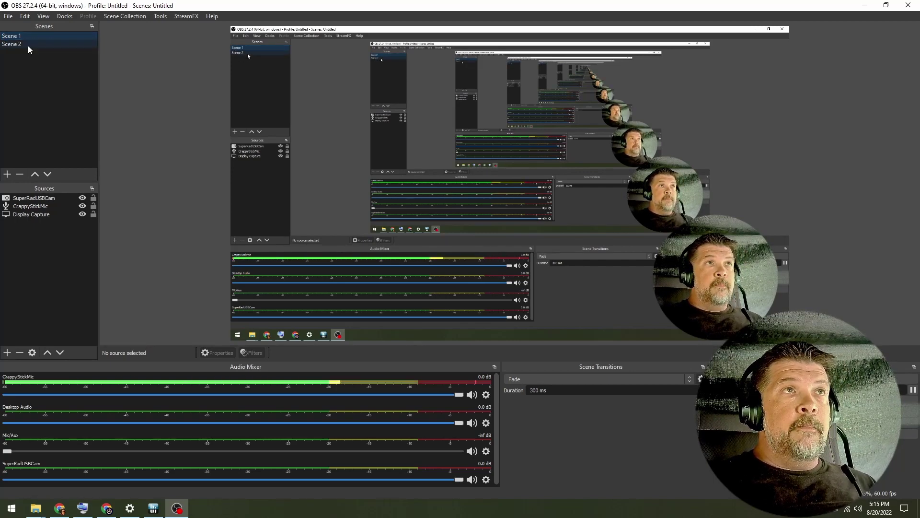